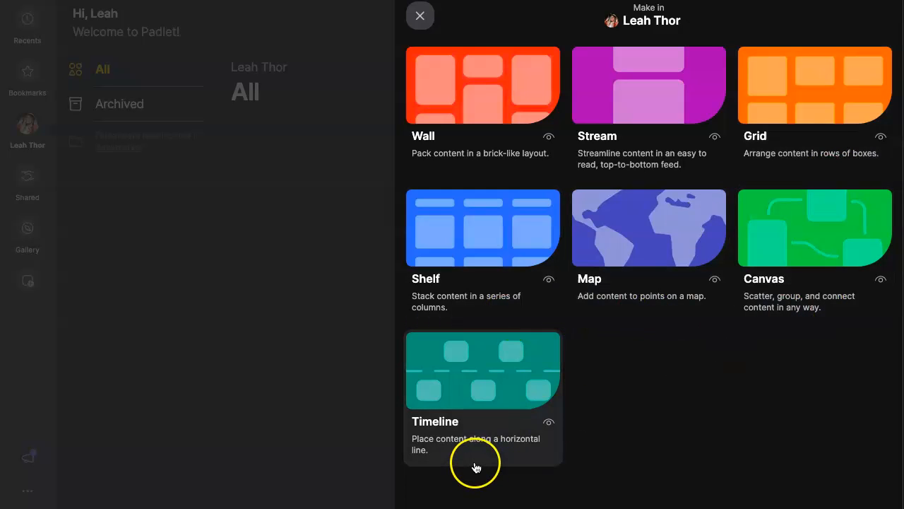
# - Create a Grid padlet titled "3 States of Matter" with the description "Give an example of a solid, liquid, and gas."
pyautogui.click(799, 166)
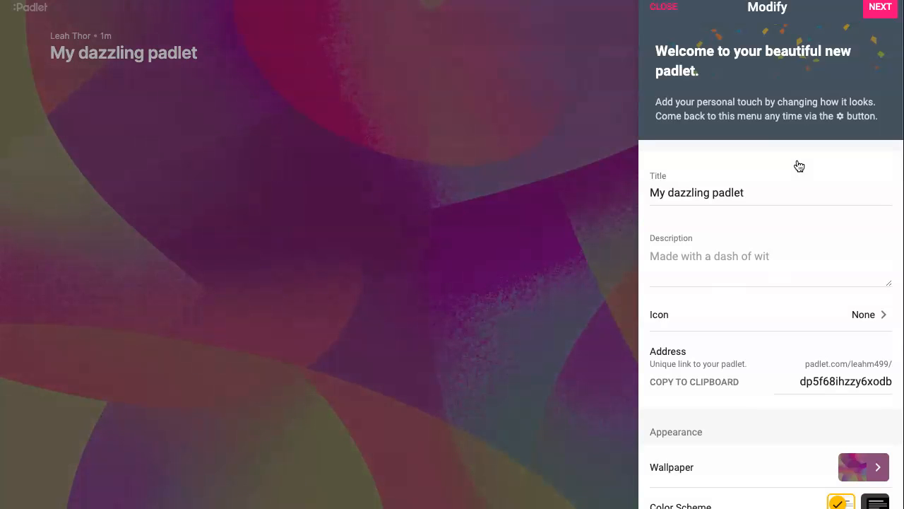
pyautogui.moveTo(749, 194); pyautogui.dragTo(639, 192)
pyautogui.write('3 States of Matter')
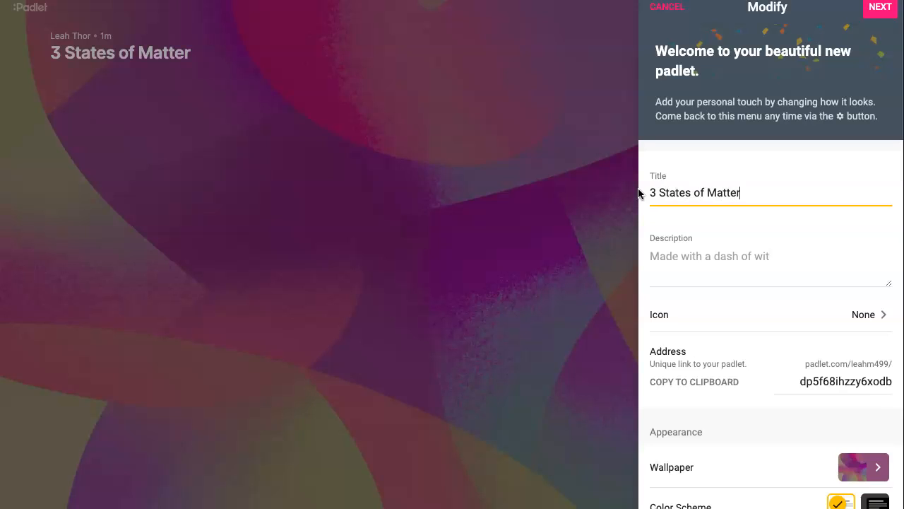
pyautogui.click(688, 254)
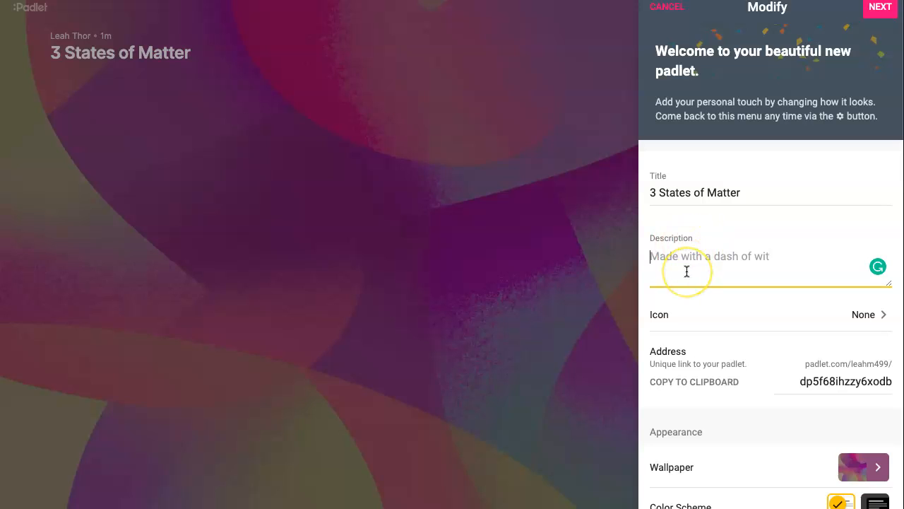
pyautogui.write('G')
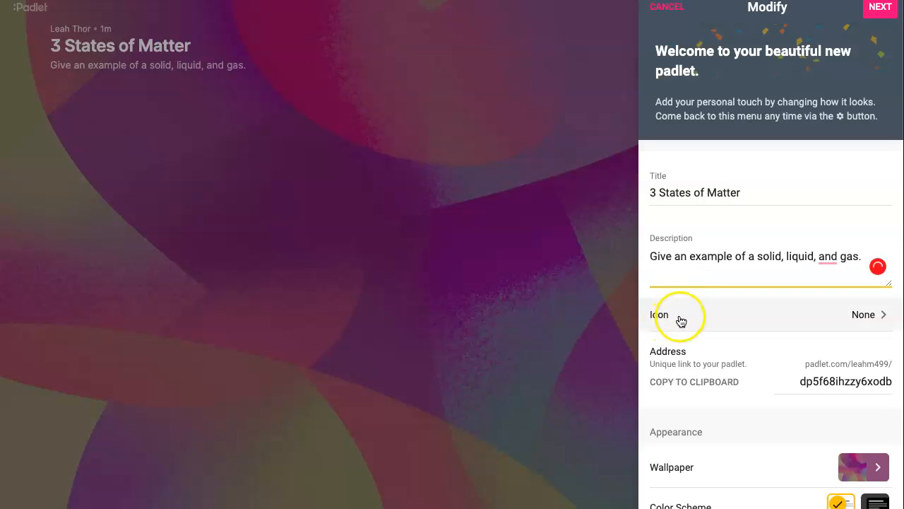
# - Try a smiling emoji as the padlet's icon, and switch back to no icon
pyautogui.scroll(-3, 681, 317)
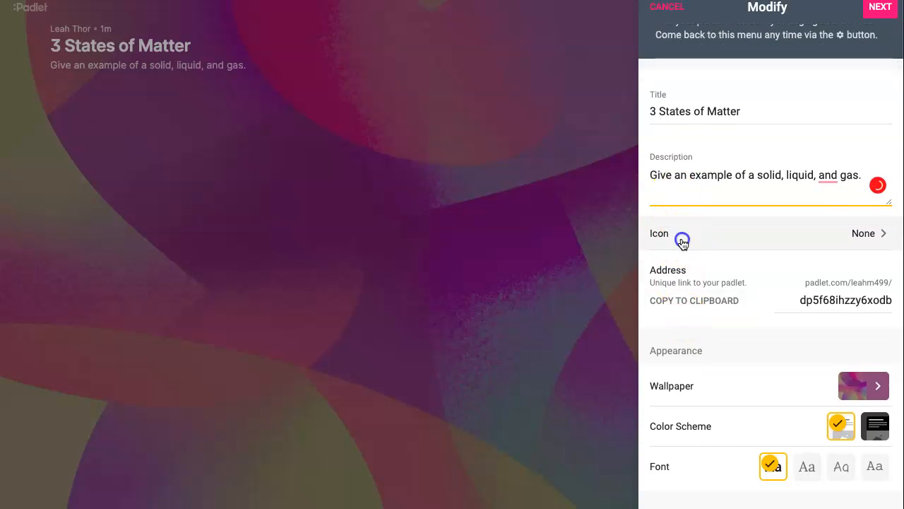
pyautogui.click(682, 243)
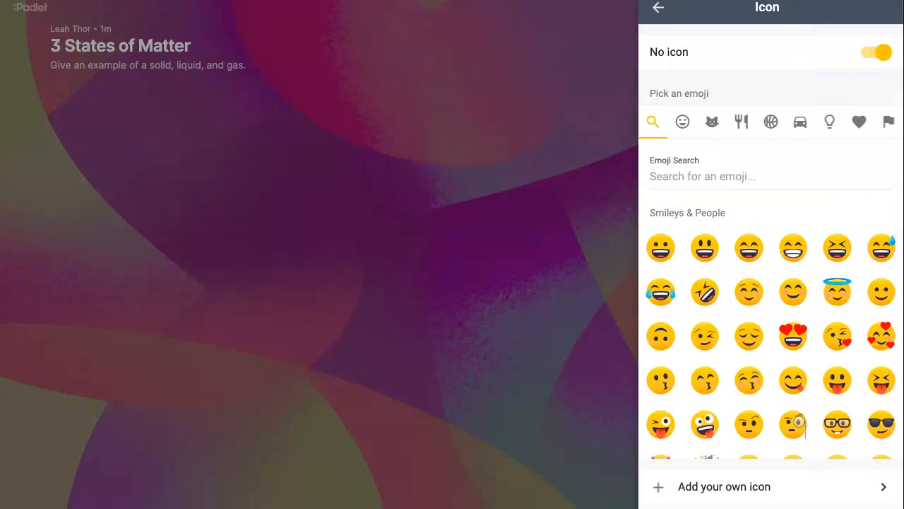
pyautogui.click(750, 295)
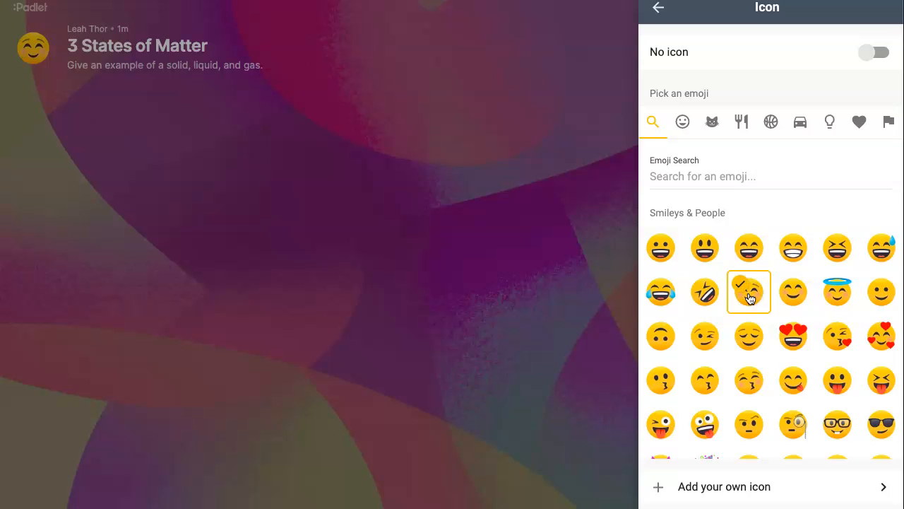
pyautogui.click(876, 53)
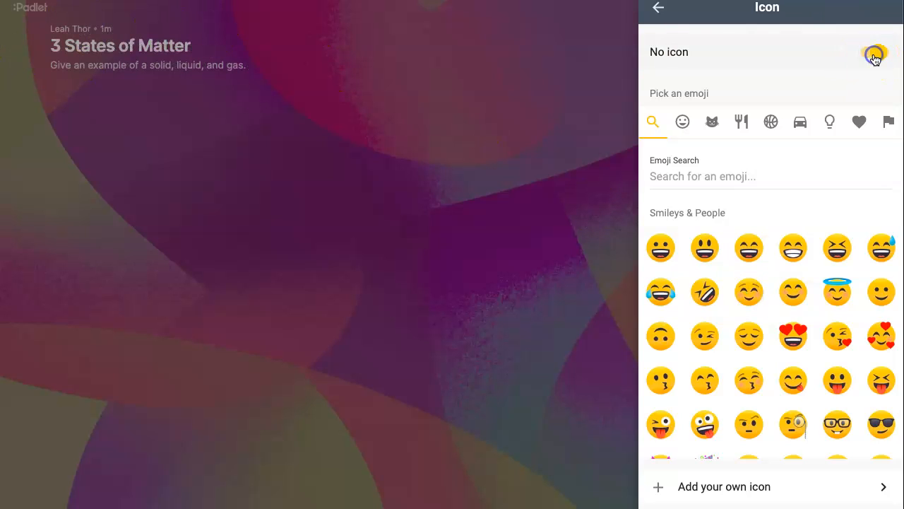
pyautogui.click(659, 10)
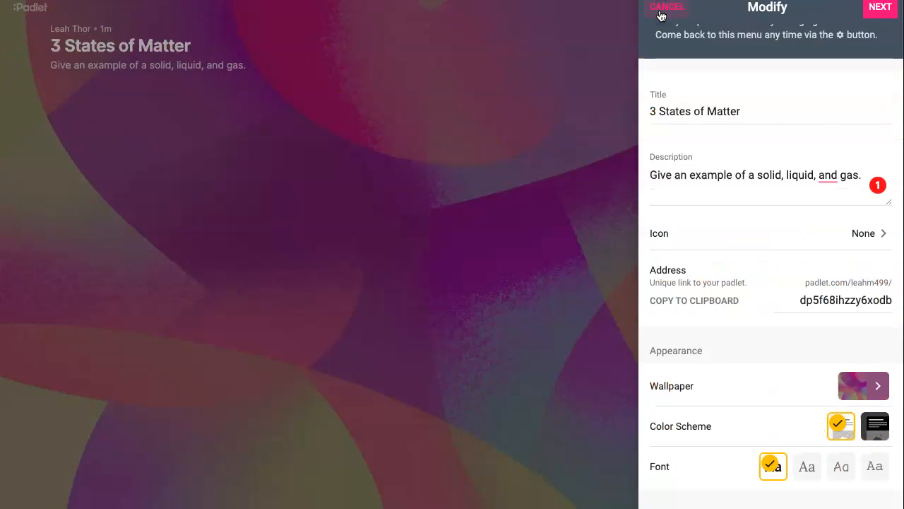
# - Copy the padlet's address to the clipboard and set the teal, coral and orange gradient as its wallpaper
pyautogui.scroll(-3, 756, 167)
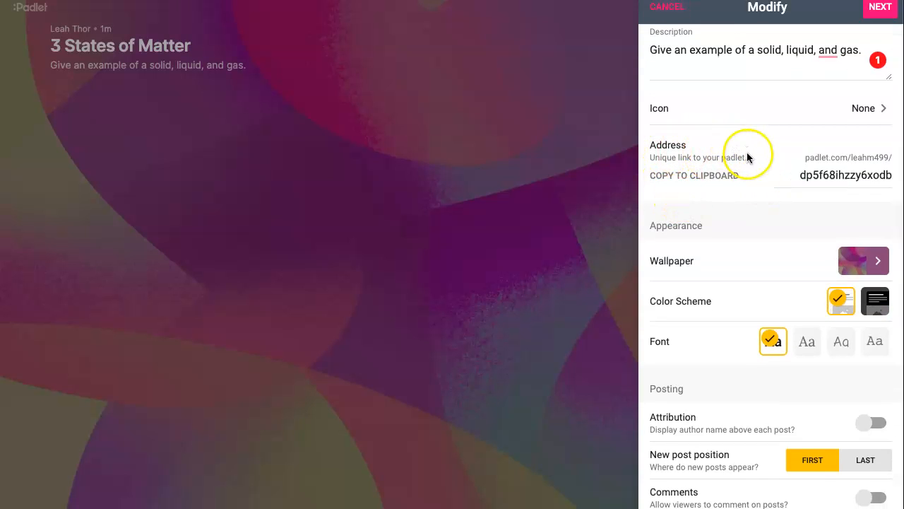
pyautogui.click(694, 178)
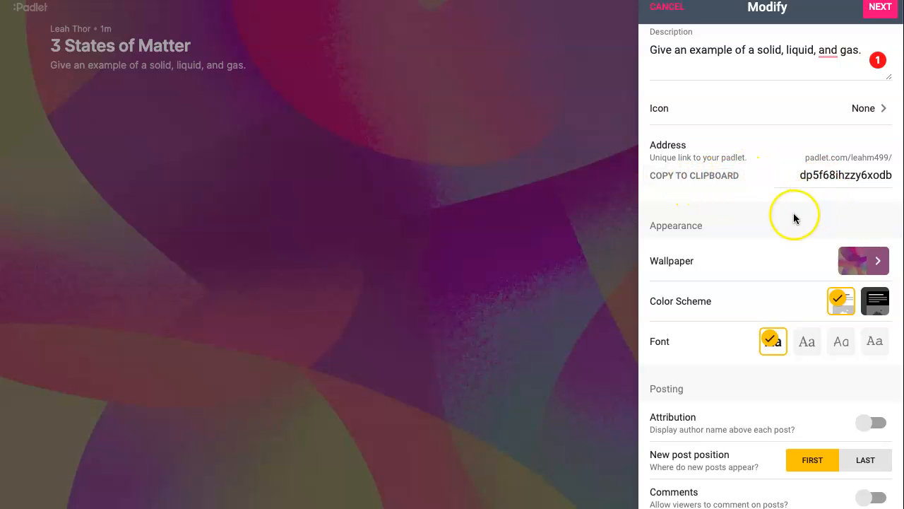
pyautogui.scroll(-3, 793, 213)
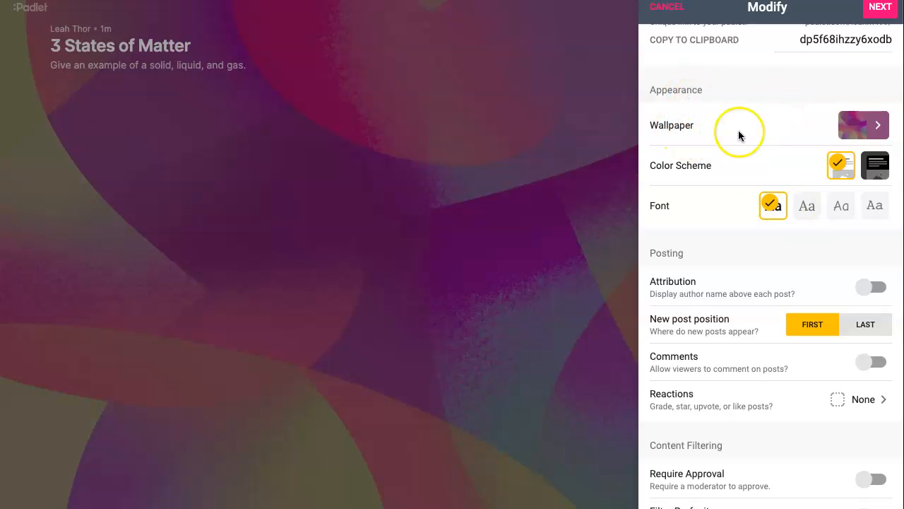
pyautogui.click(869, 126)
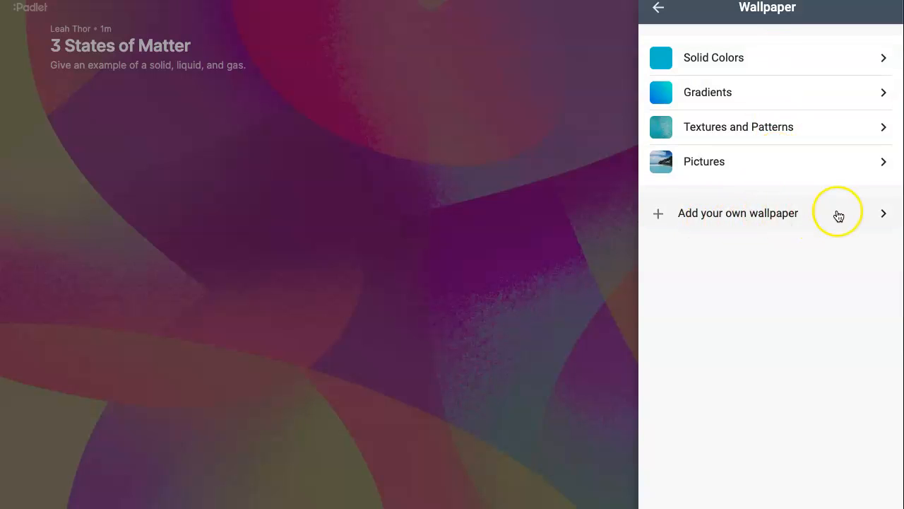
pyautogui.click(774, 94)
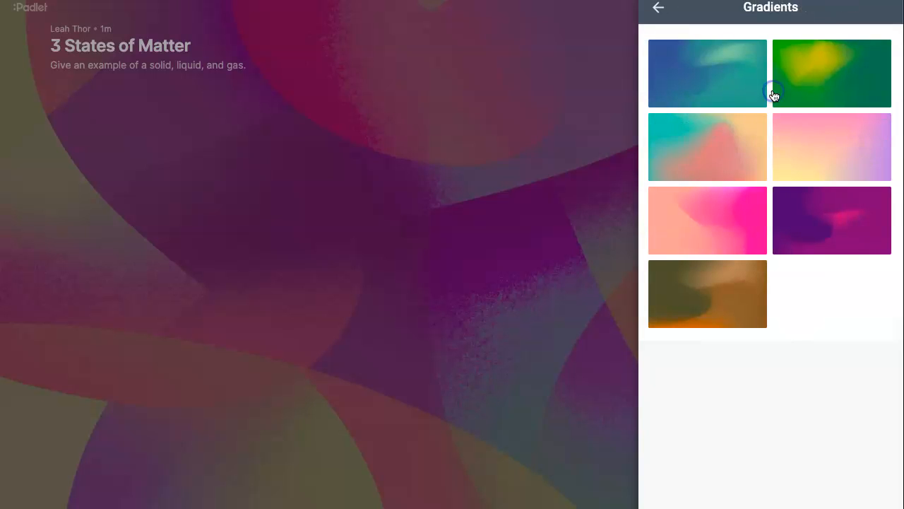
pyautogui.click(742, 145)
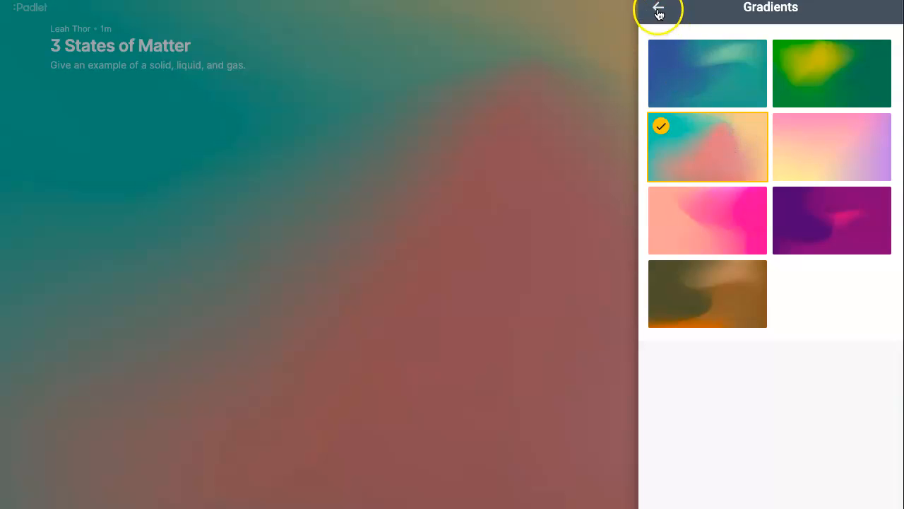
pyautogui.click(658, 9)
pyautogui.click(658, 10)
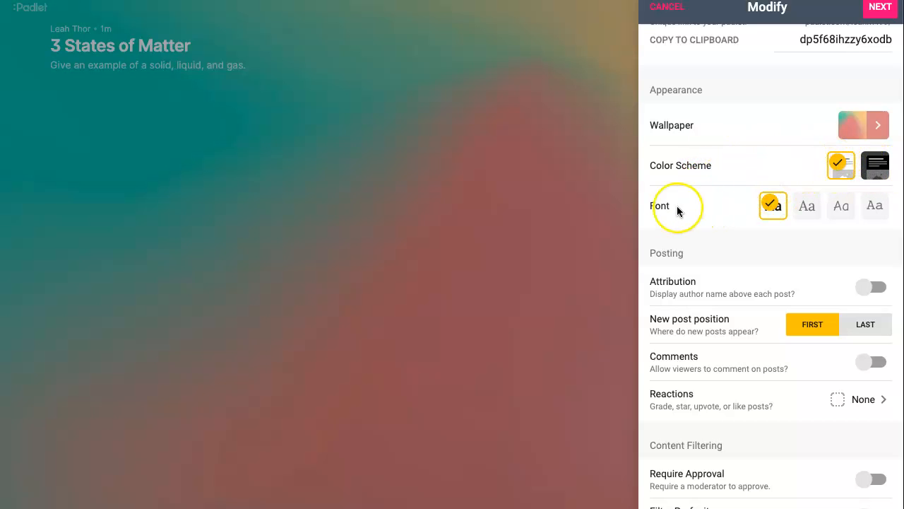
# - Switch the padlet to the third, handwritten-style font and turn on author attribution for posts
pyautogui.click(840, 212)
pyautogui.scroll(-3, 742, 259)
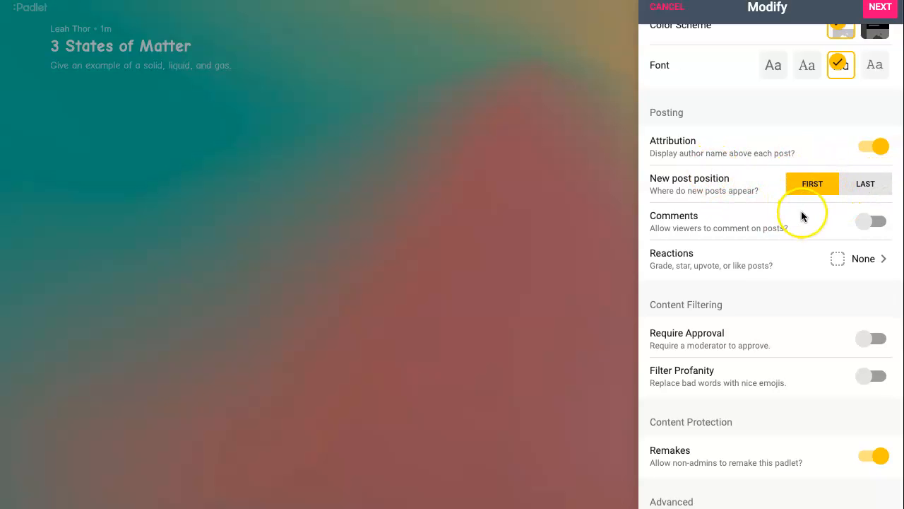
# - Review the available reaction types and the content filtering and protection settings
pyautogui.scroll(-2, 801, 216)
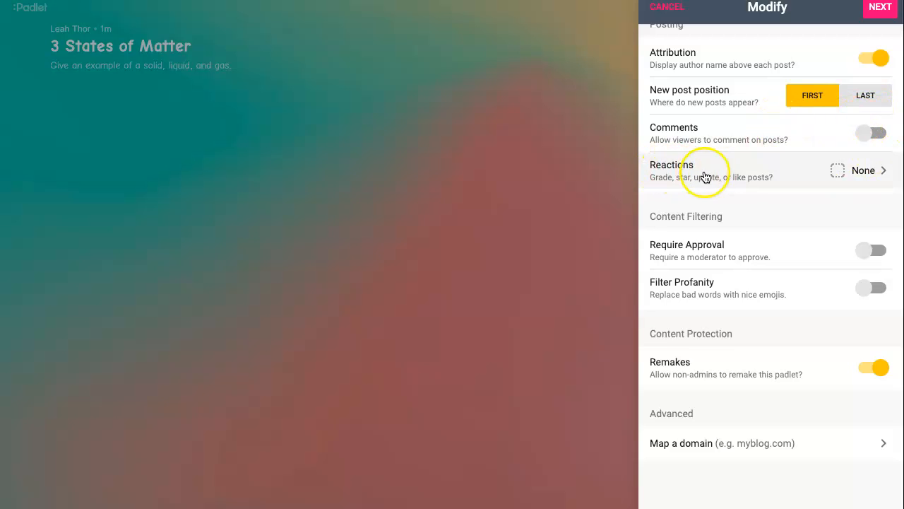
pyautogui.click(789, 168)
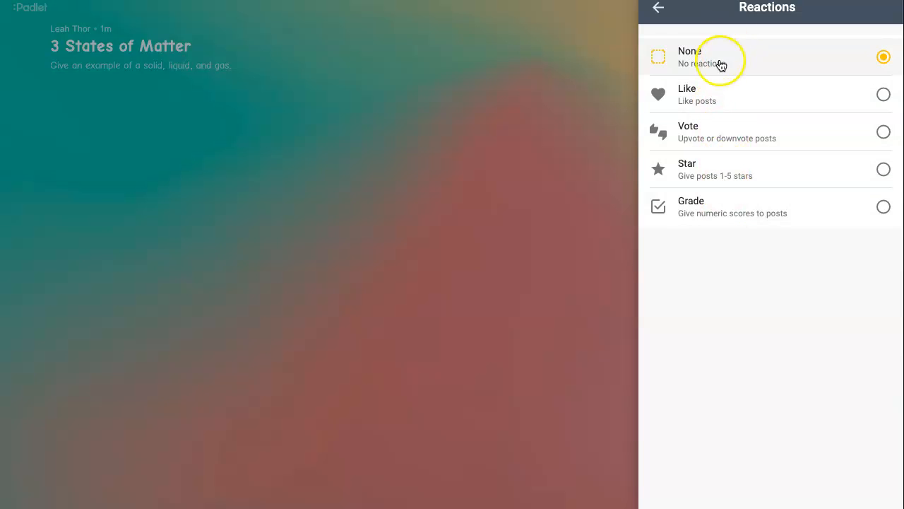
pyautogui.click(659, 10)
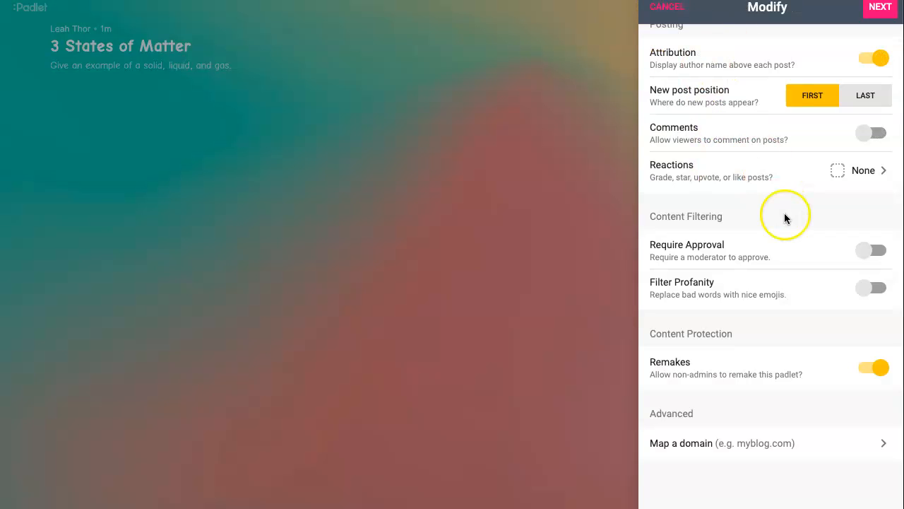
pyautogui.scroll(-1, 784, 216)
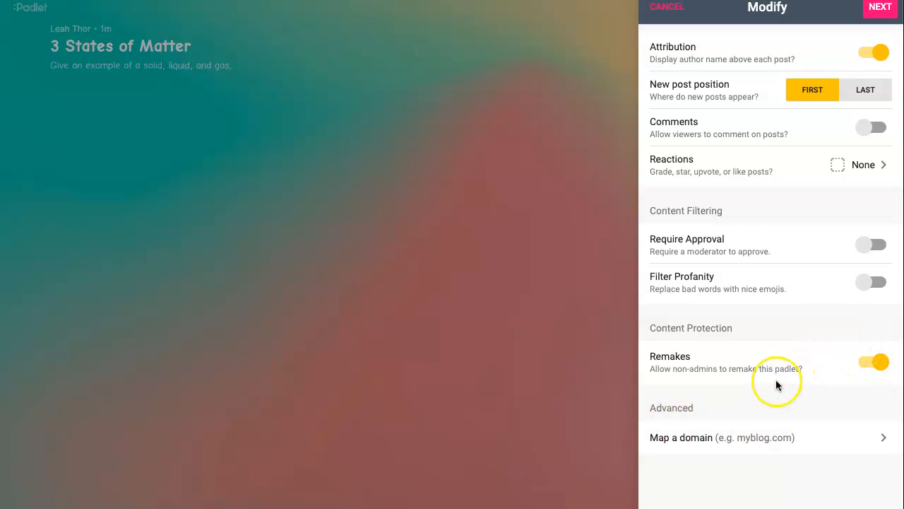
# - Finish the padlet's initial setup and go to the board to start posting
pyautogui.scroll(5, 773, 289)
pyautogui.scroll(6, 773, 288)
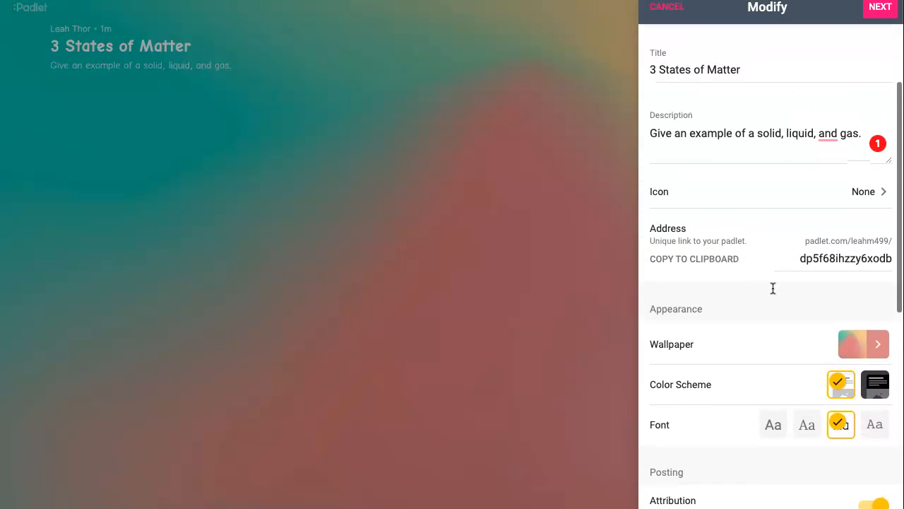
pyautogui.scroll(3, 772, 289)
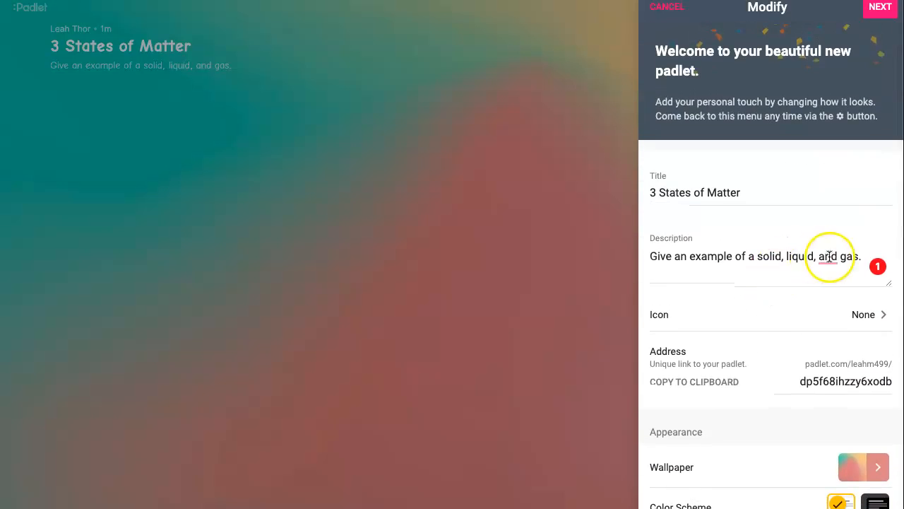
pyautogui.click(879, 8)
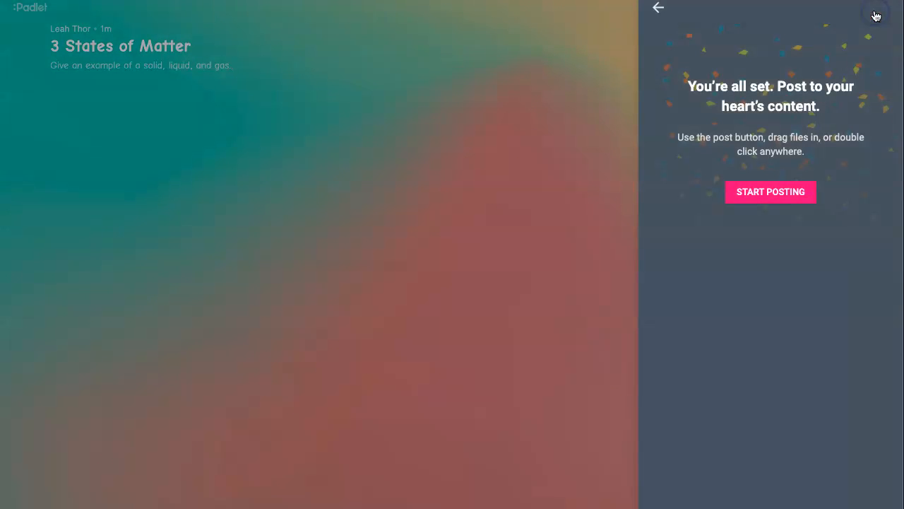
pyautogui.click(770, 192)
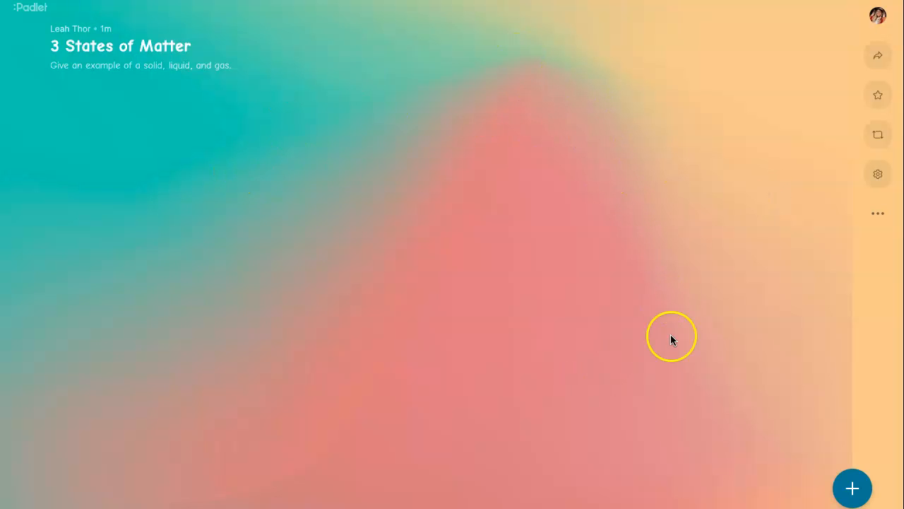
# - Start a new post with the subject "Solid" and the body text "Rock"
pyautogui.click(853, 483)
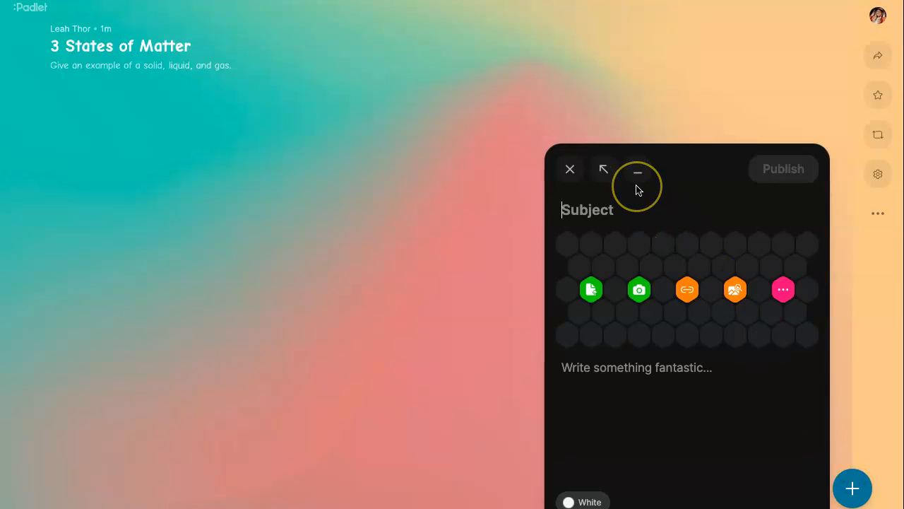
pyautogui.write('Solid')
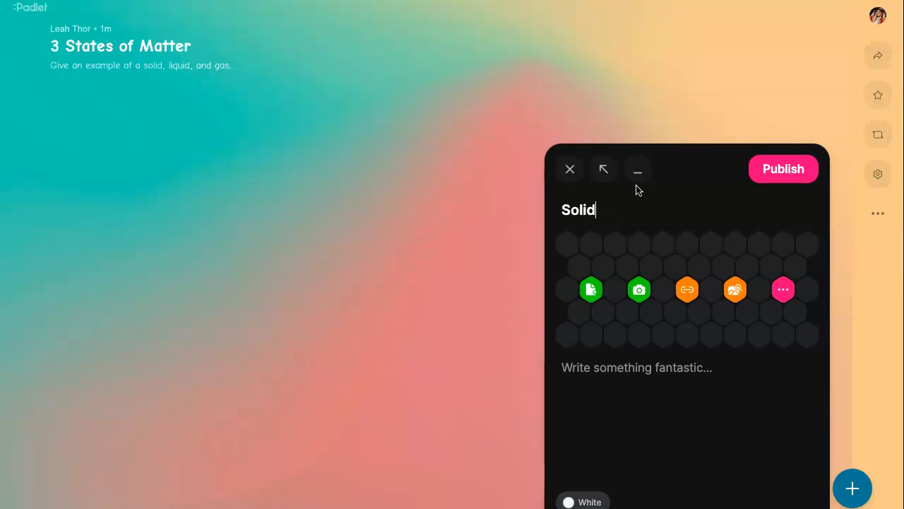
pyautogui.click(629, 376)
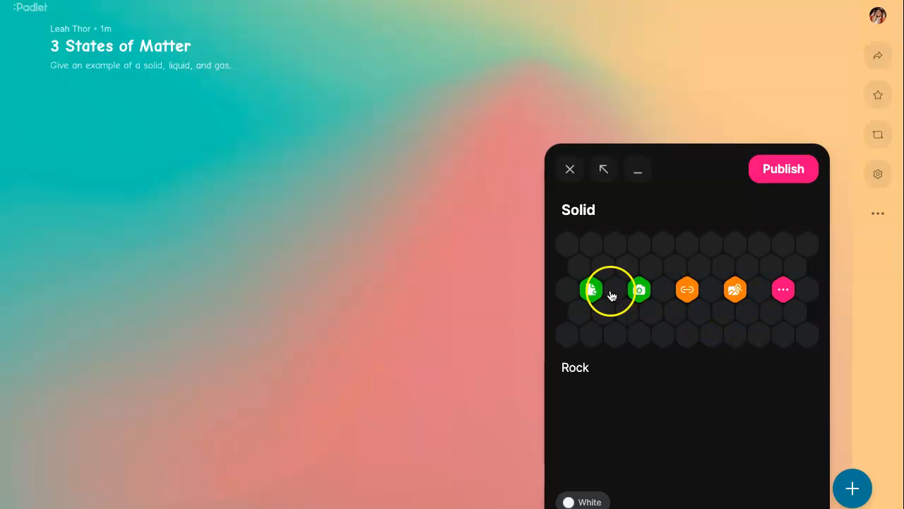
# - Run an image search for "rock" and attach the brown "rock PNG" picture to the post
pyautogui.click(786, 291)
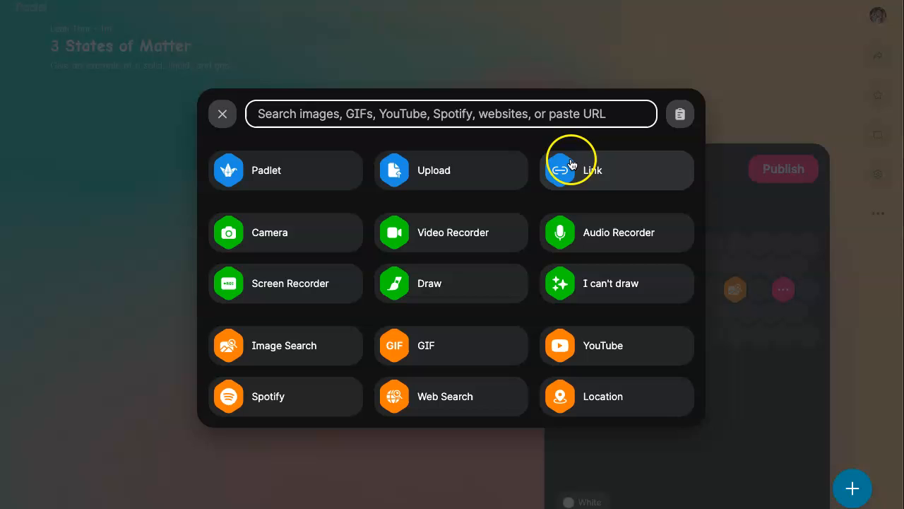
pyautogui.click(221, 114)
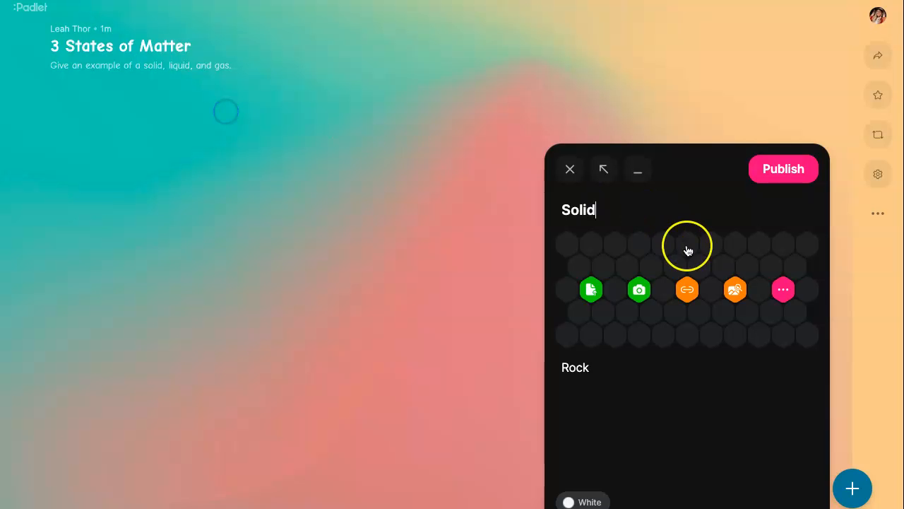
pyautogui.click(734, 293)
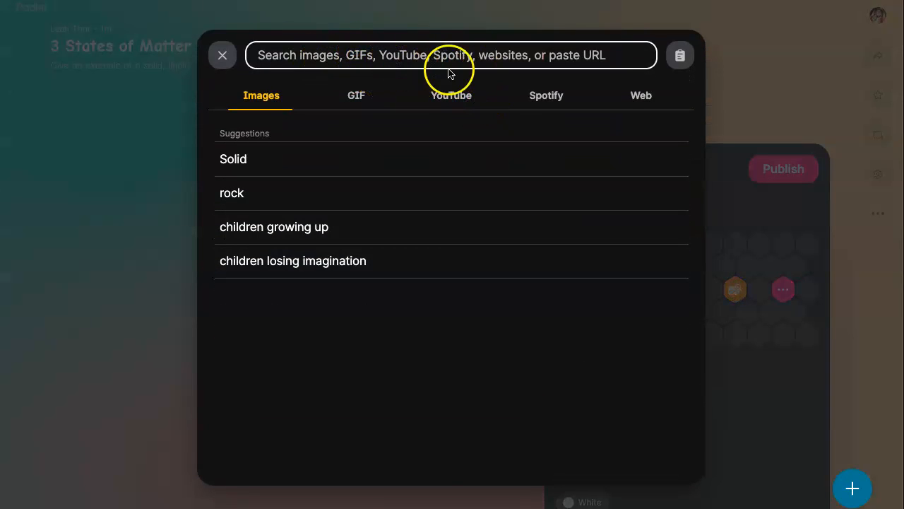
pyautogui.click(390, 61)
pyautogui.write('rock')
pyautogui.press('Return')
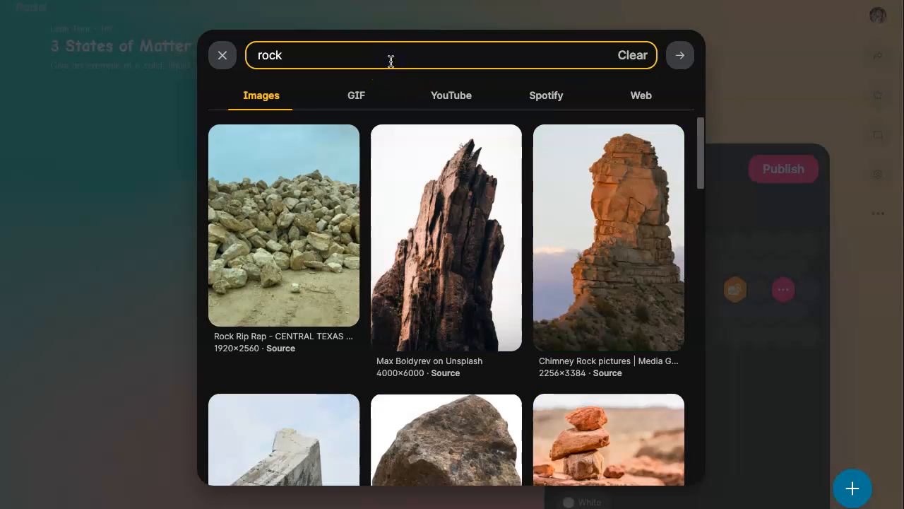
pyautogui.scroll(-2, 454, 317)
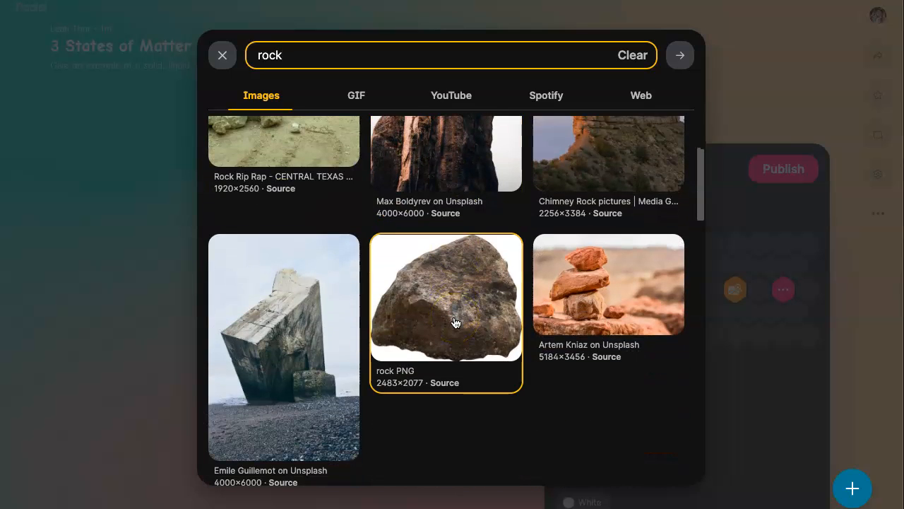
pyautogui.click(454, 323)
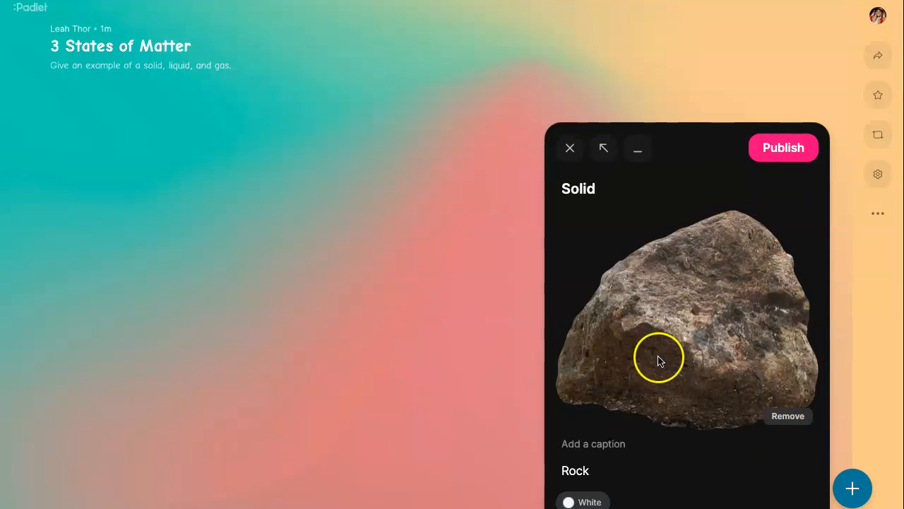
# - Set the Solid post's color to purple and publish it
pyautogui.click(592, 502)
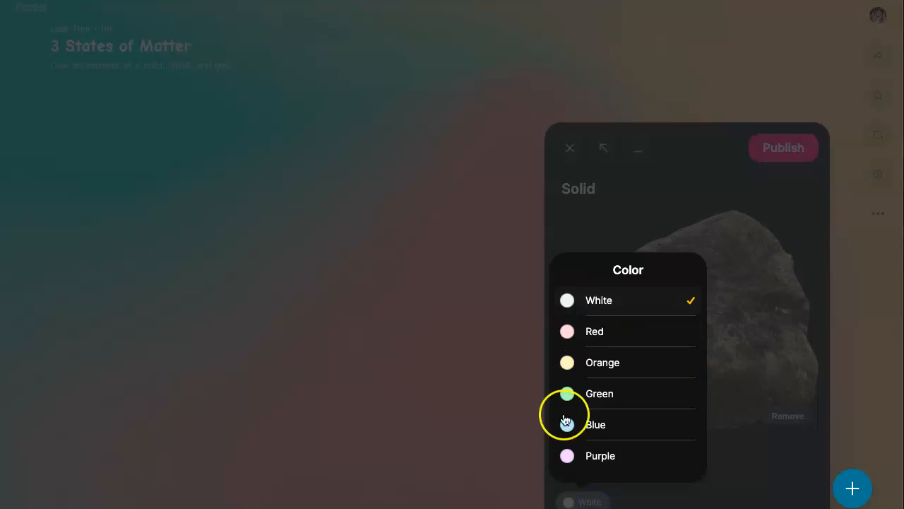
pyautogui.click(612, 461)
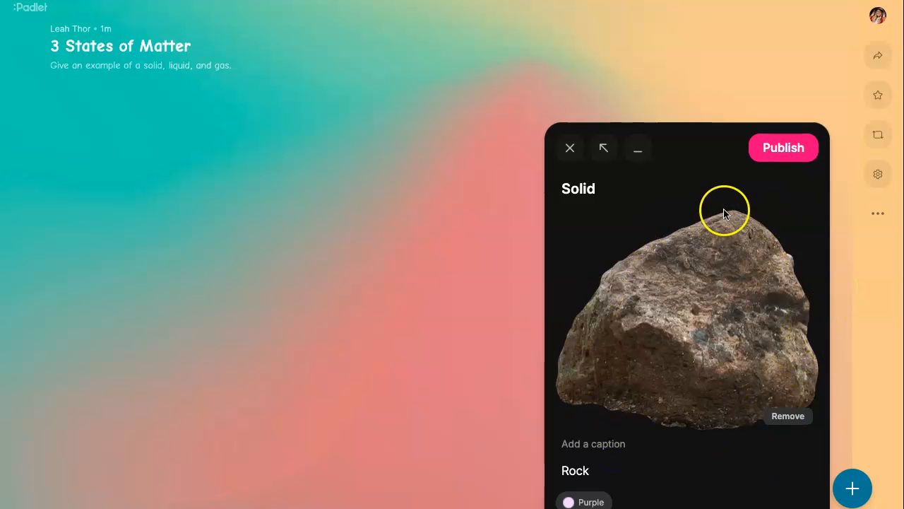
pyautogui.click(800, 148)
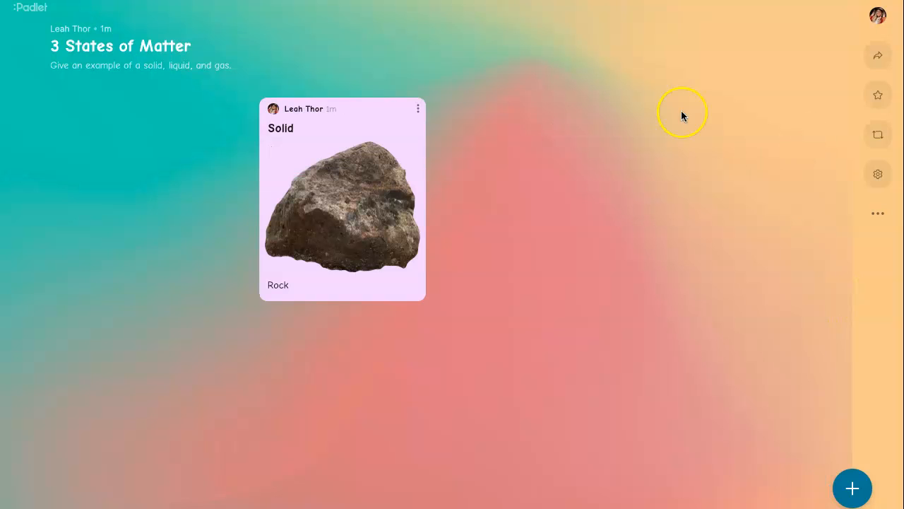